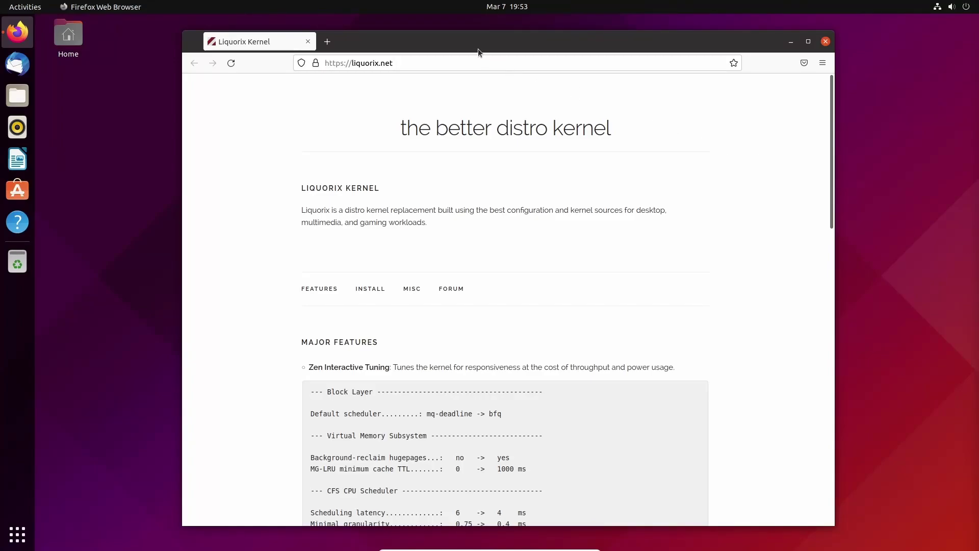
Step: Nudge the browser window slightly to the right
left_click_drag(474, 47, 456, 47)
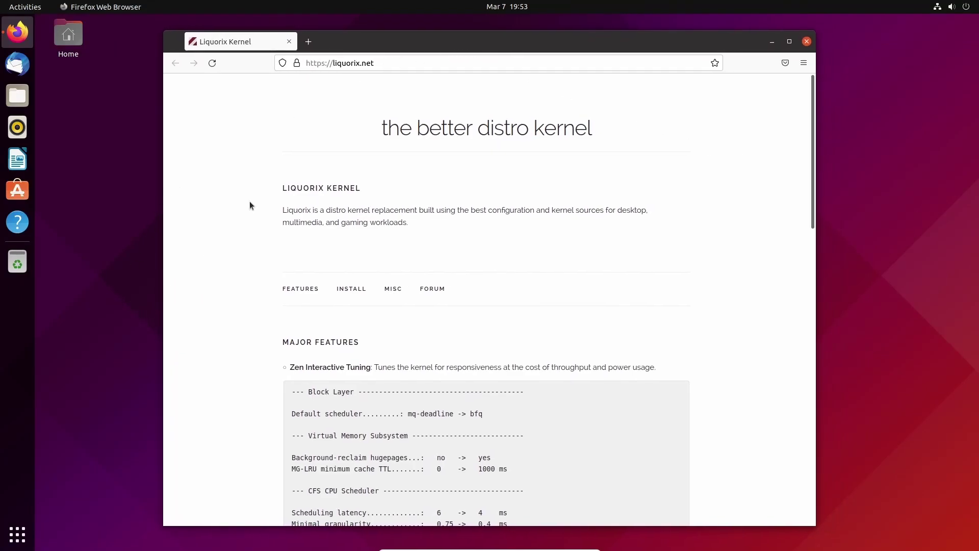
left_click_drag(365, 46, 387, 46)
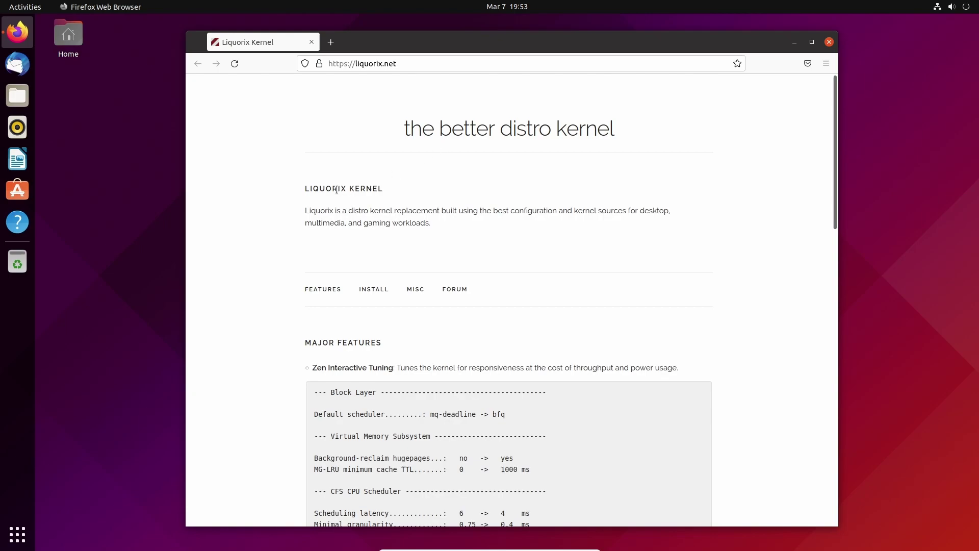
left_click_drag(372, 48, 377, 49)
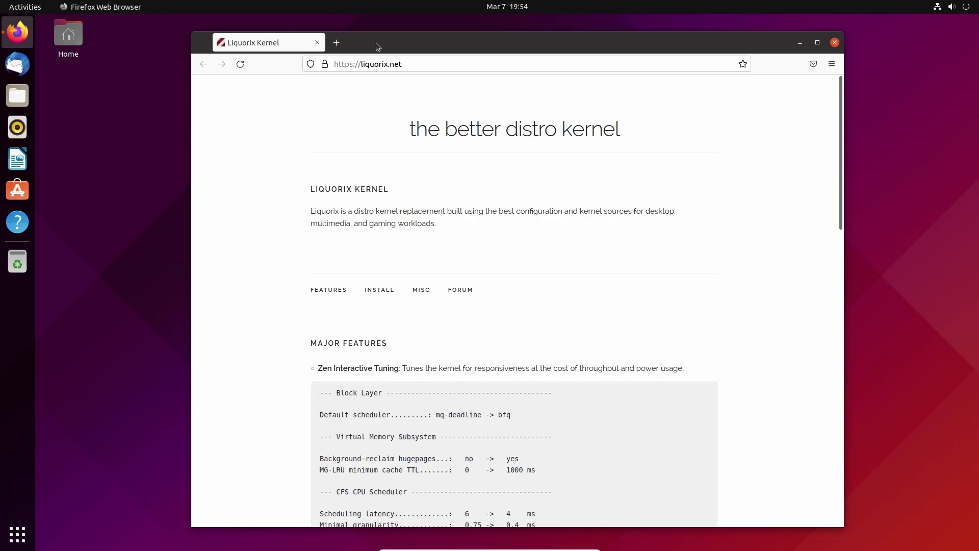
left_click_drag(375, 41, 390, 43)
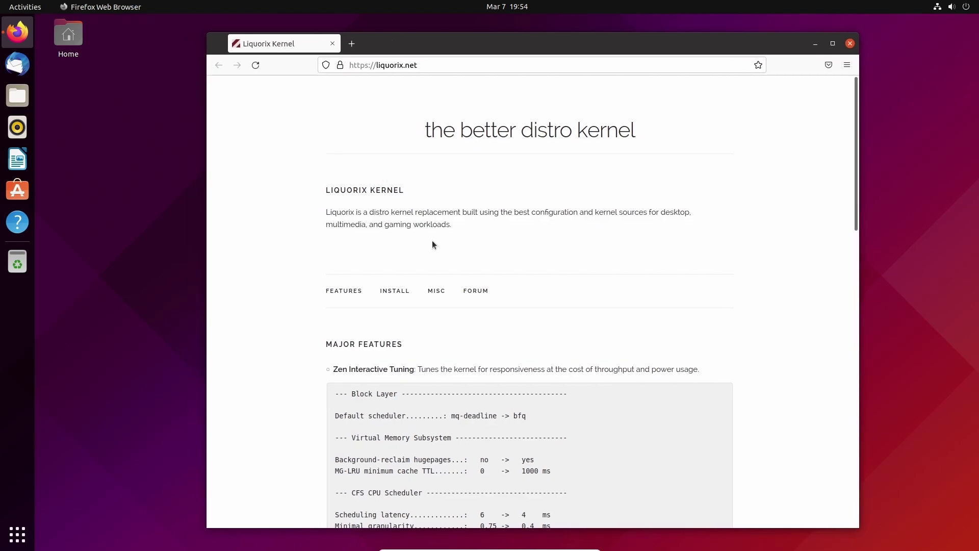
scroll(433, 244, "down", 2)
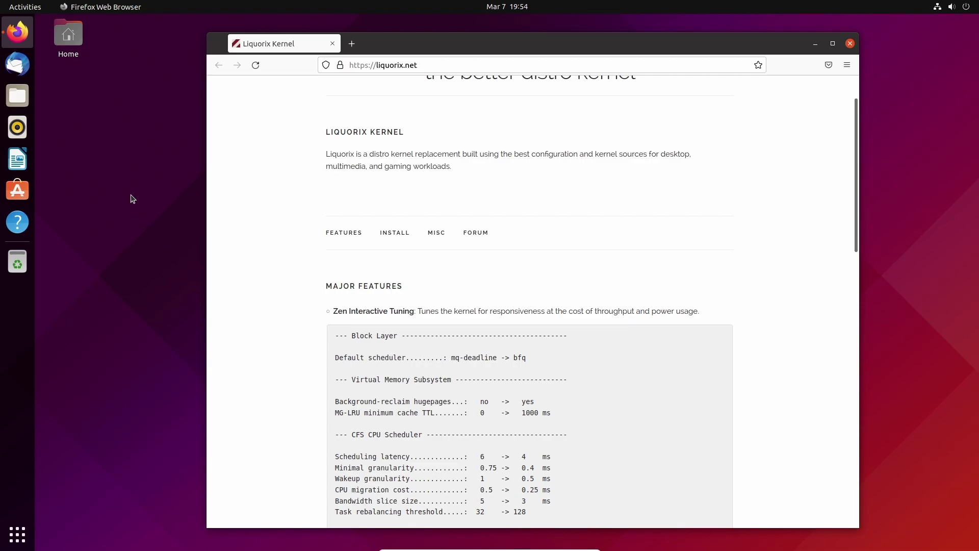
Step: Launch Terminal and run uname -a, showing kernel 5.13.0-30-generic, then move it down
key("super")
type("ter")
key("Return")
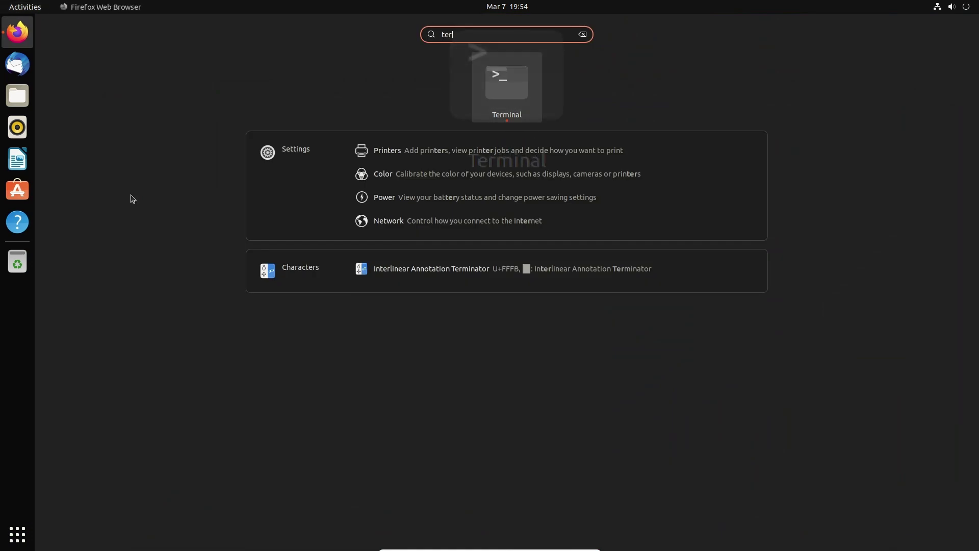
type("uname -a")
key("Return")
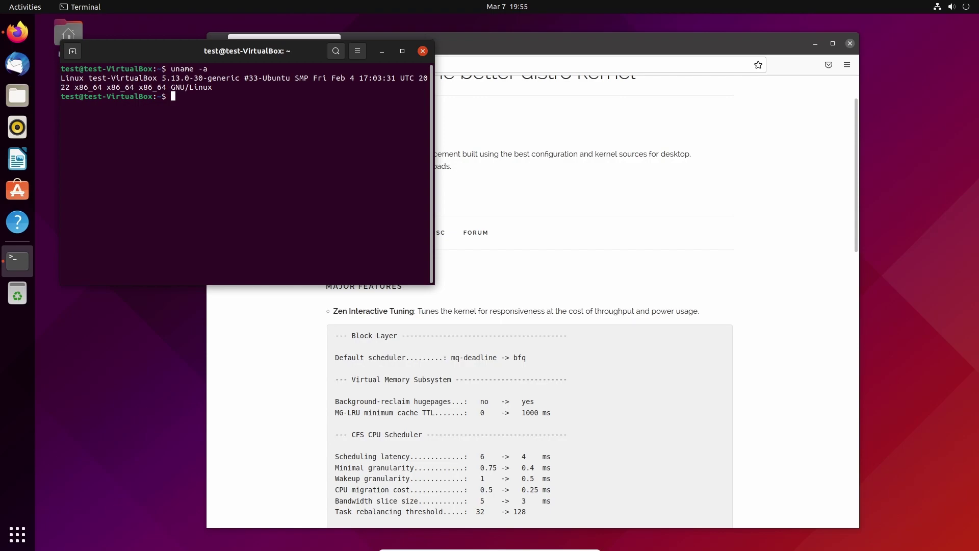
left_click_drag(124, 56, 128, 116)
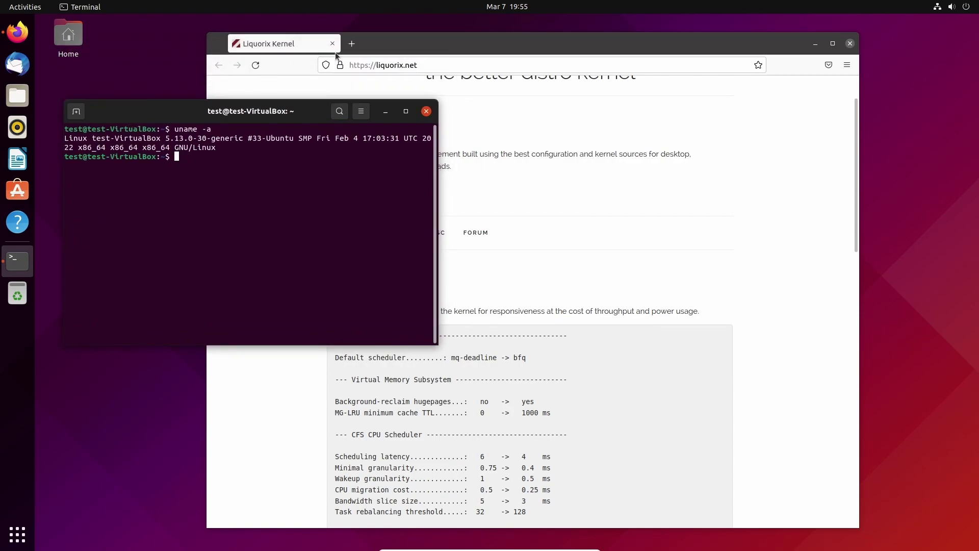
Step: Raise Firefox and scroll the Liquorix page down to its Ubuntu INSTALL commands
left_click_drag(375, 46, 412, 50)
scroll(742, 278, "up", 2)
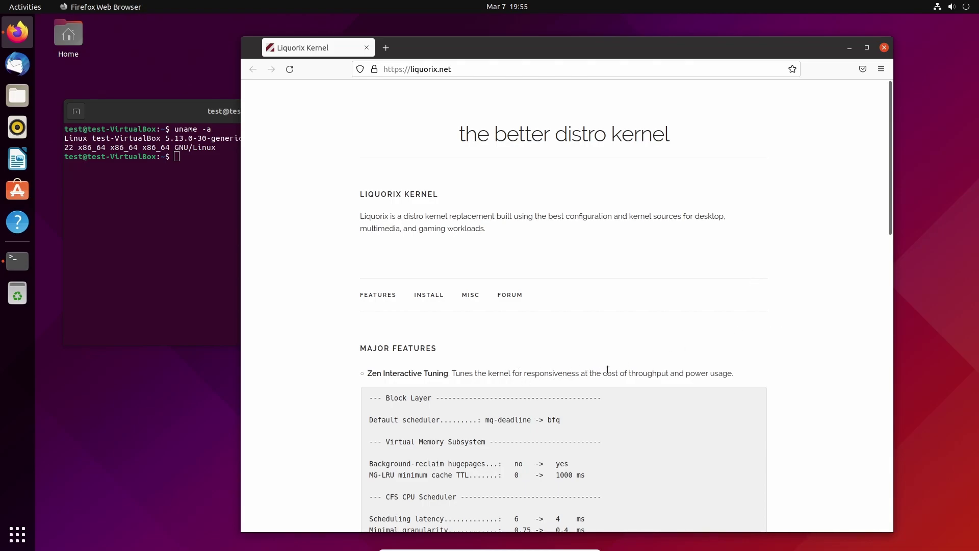
scroll(791, 369, "down", 7)
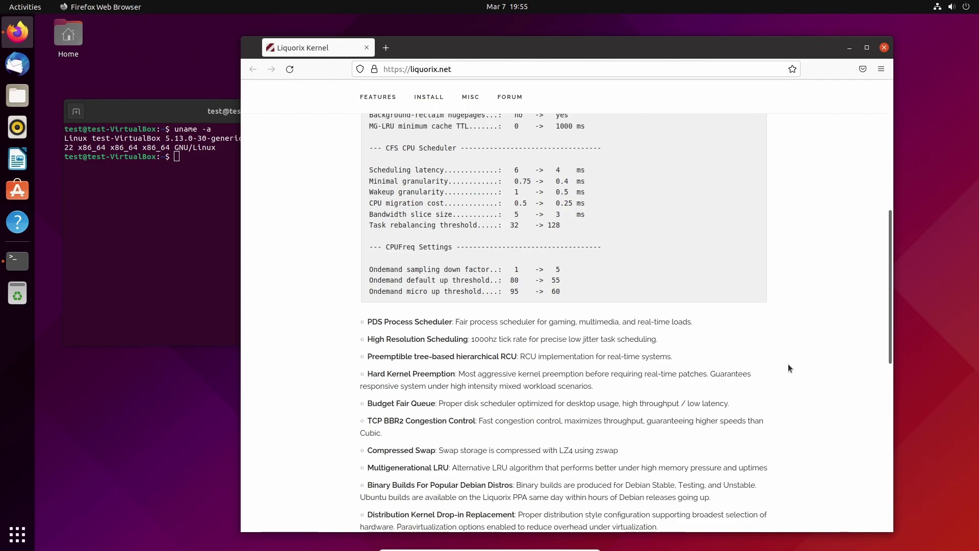
scroll(787, 365, "down", 3)
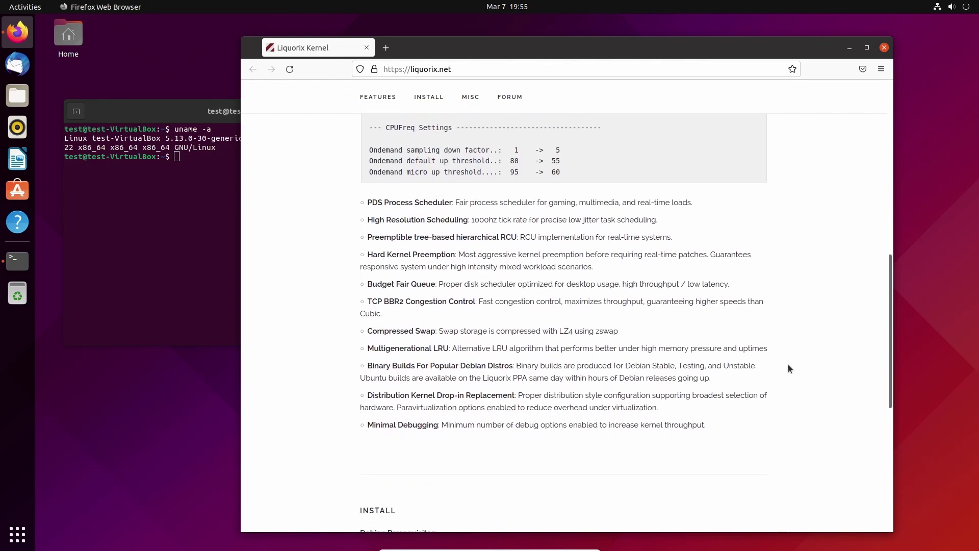
scroll(788, 368, "down", 5)
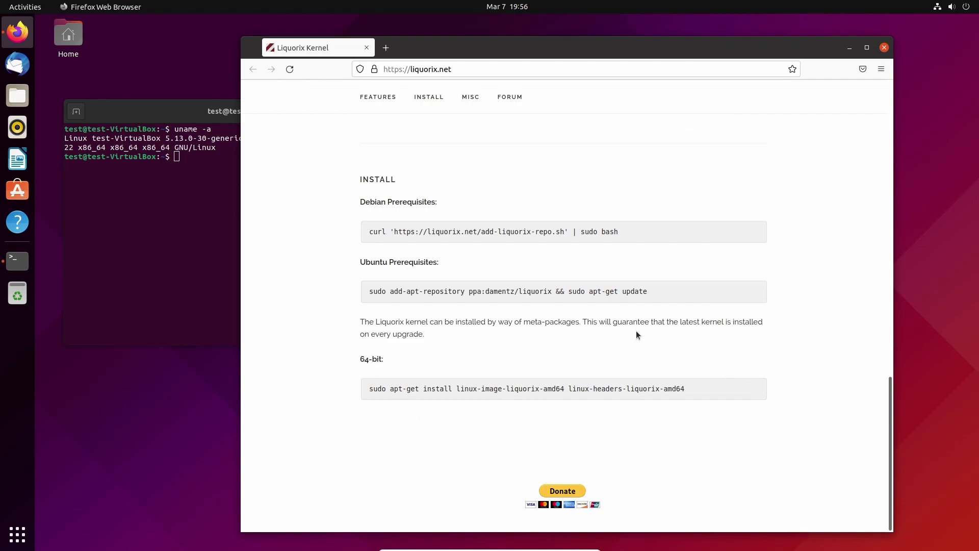
Step: Copy the Ubuntu prerequisite command into Terminal and run it with sudo to add ppa:damentz/liquorix
triple_click(397, 289)
right_click(404, 293)
left_click(417, 298)
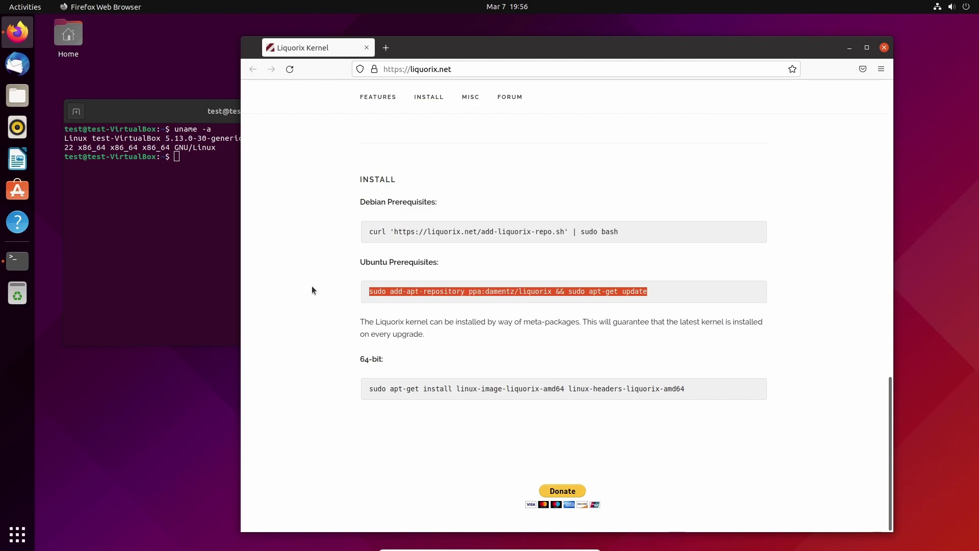
left_click(204, 257)
key("ctrl+shift+v")
key("Return")
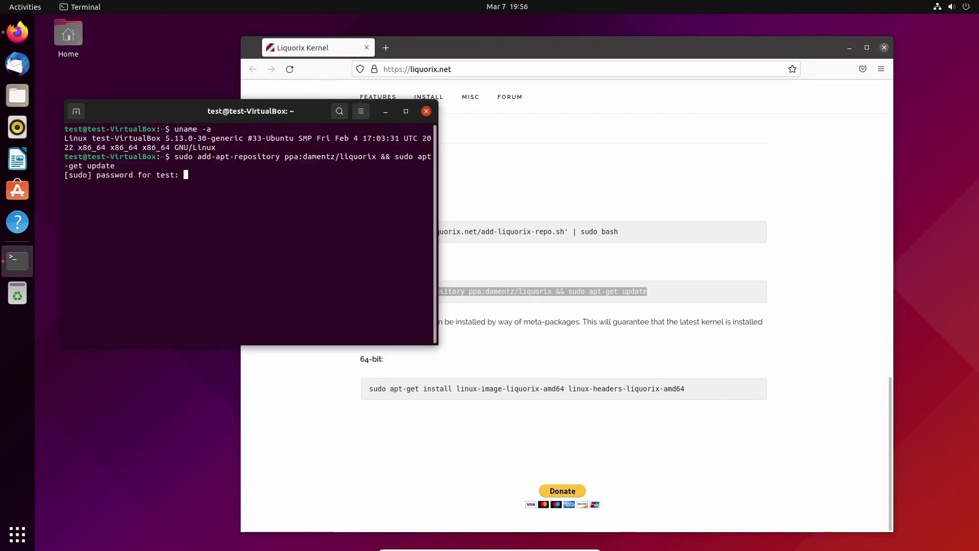
key("Return")
key("Return")
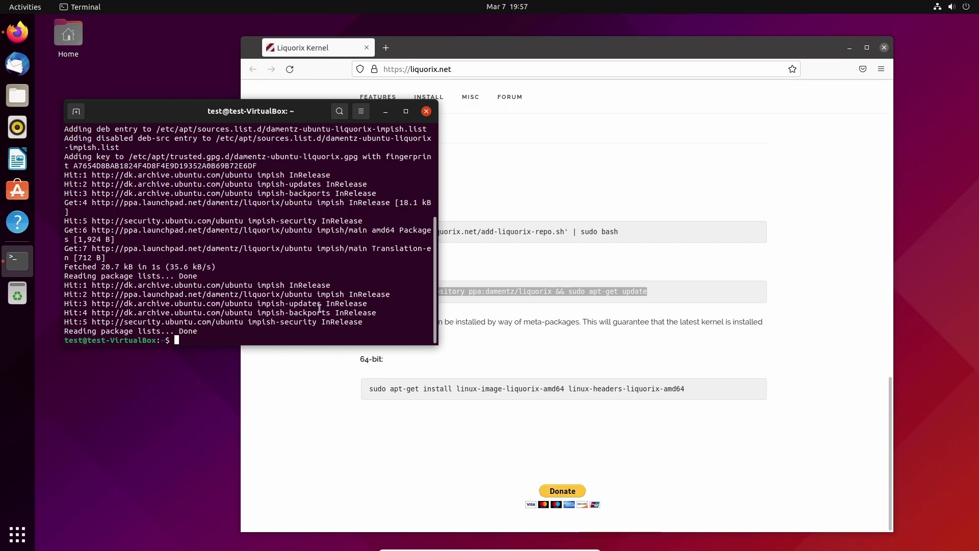
Step: Copy and run the 64-bit command installing linux-image-liquorix-amd64 and headers, confirming with Y
triple_click(548, 386)
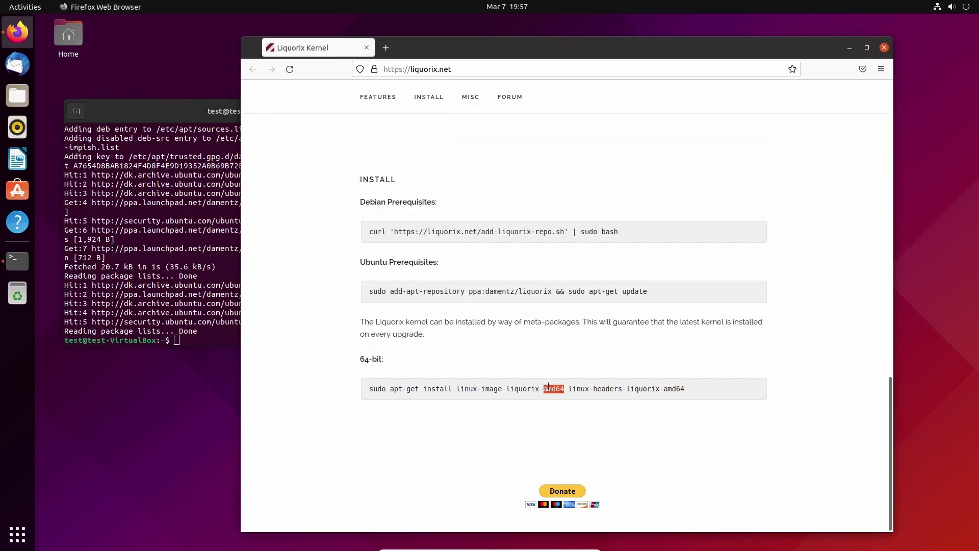
right_click(548, 386)
left_click(557, 393)
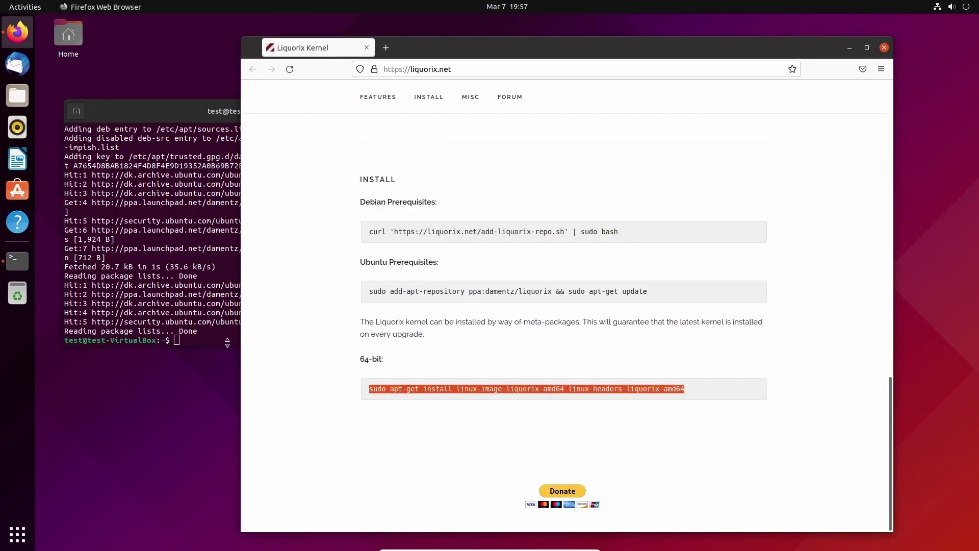
left_click(229, 342)
key("ctrl+shift+v")
key("Return")
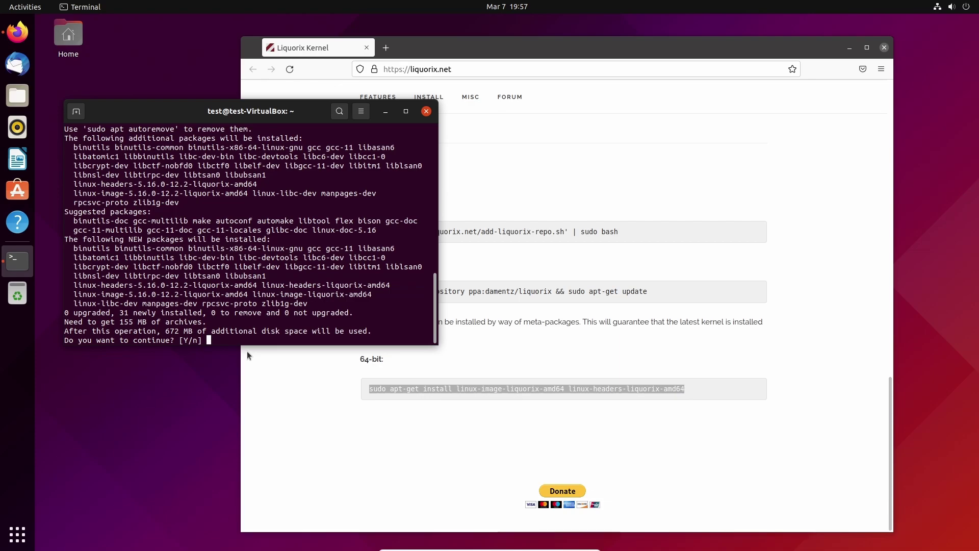
key("Return")
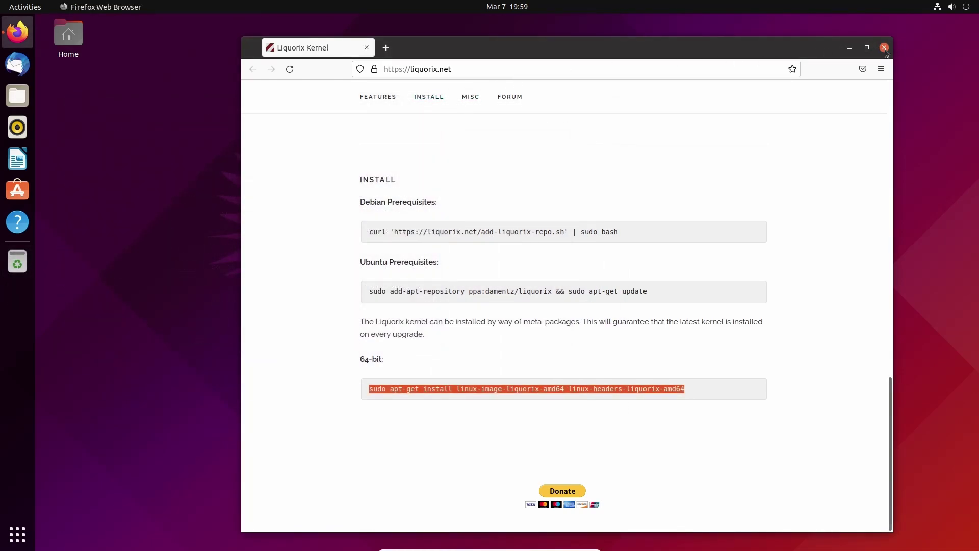
Step: Close Firefox and choose Restart from the system menu's Power Off / Log Out options
left_click(884, 47)
left_click(952, 6)
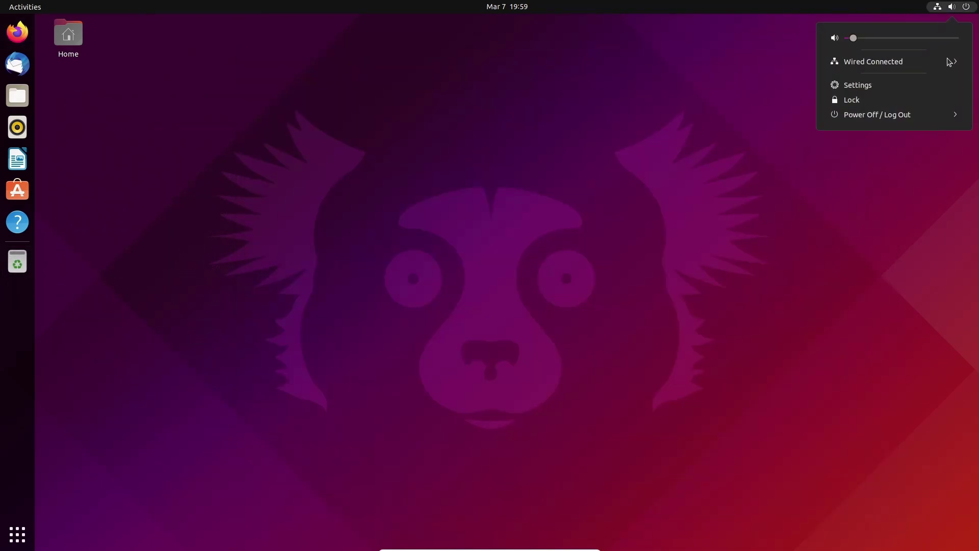
left_click(884, 115)
left_click(831, 145)
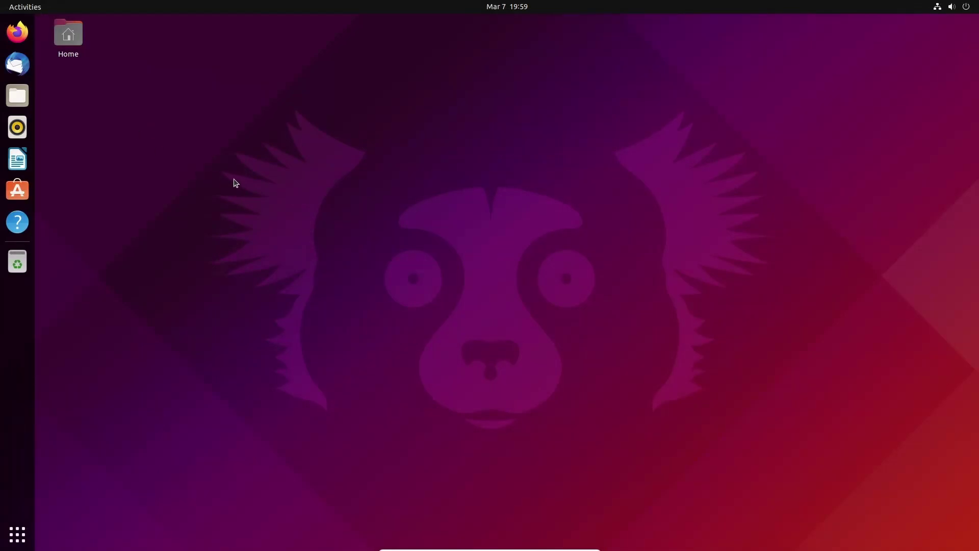
Step: Open Terminal again and run uname -a to see the running kernel
key("super")
type("ter")
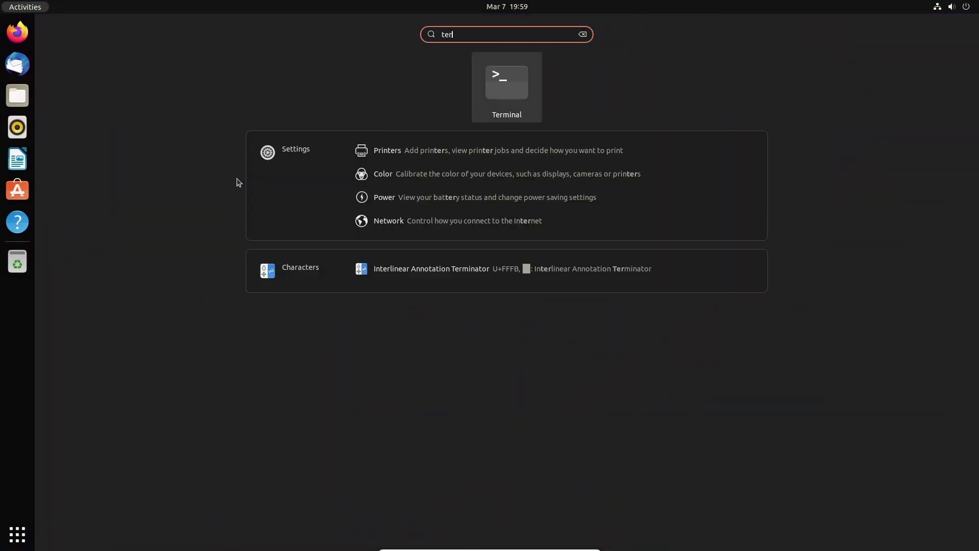
left_click(500, 101)
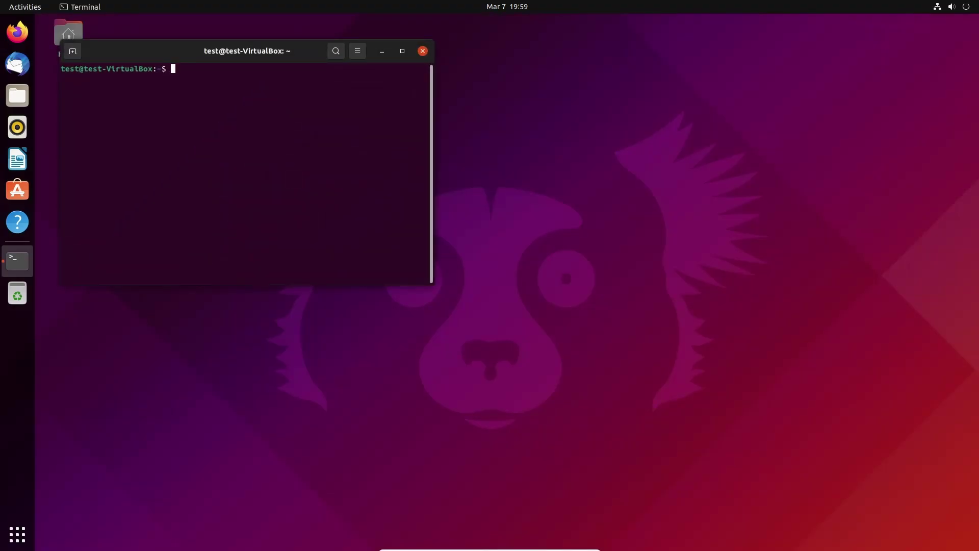
type("uname -a")
key("Return")
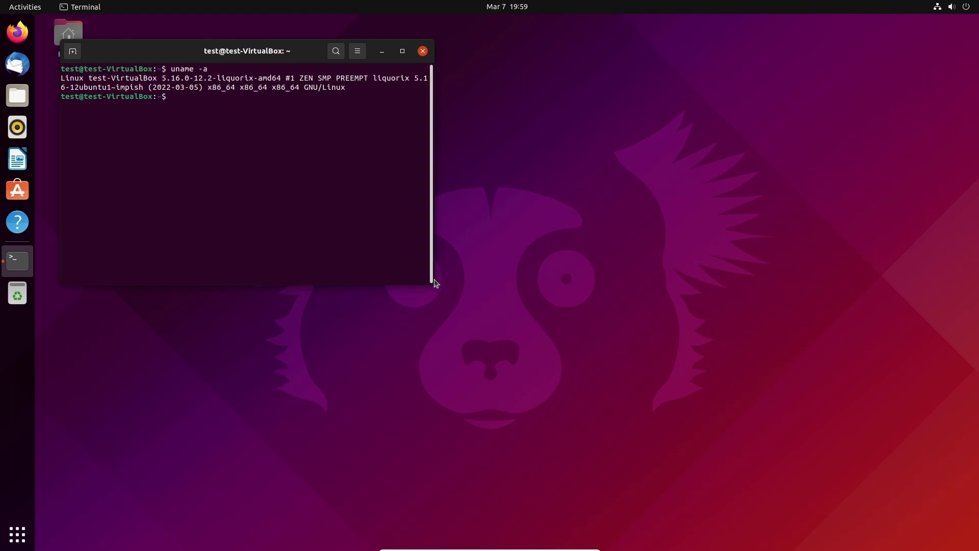
Step: Widen the terminal so 5.16.0-12.2-liquorix-amd64 fits one line, highlight 'liquorix', and center the window
left_click_drag(434, 286, 736, 378)
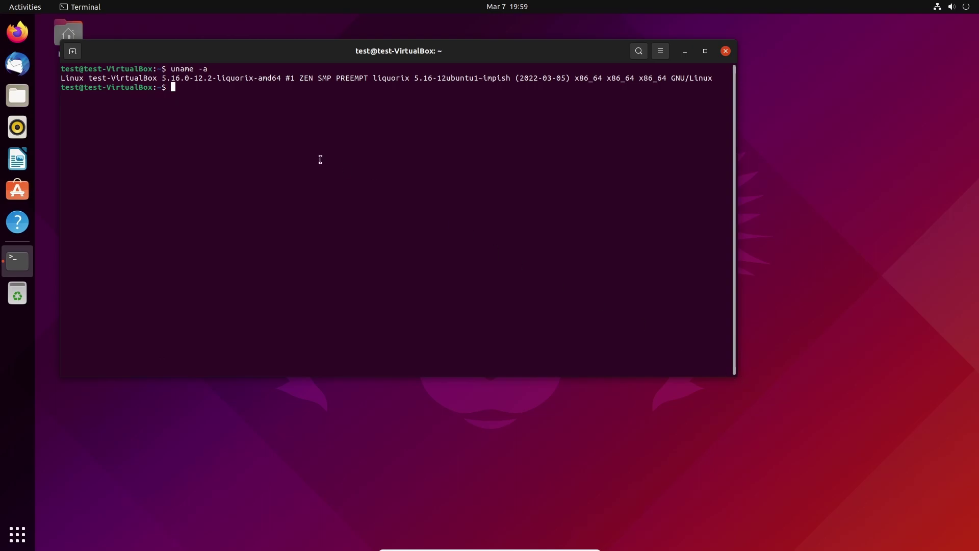
left_click_drag(220, 79, 254, 79)
left_click(226, 80)
left_click_drag(276, 56, 401, 104)
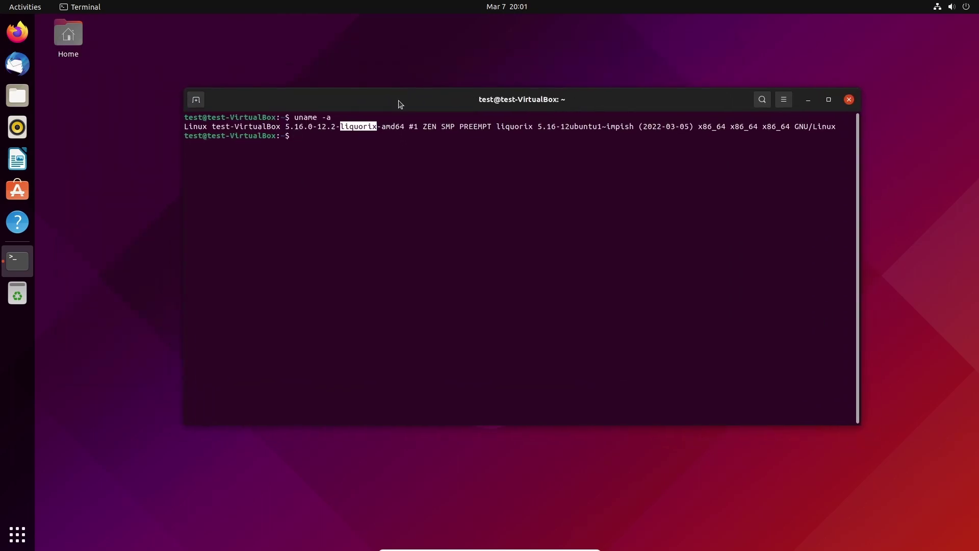
Step: Minimize the terminal and toggle the Activities overview open and closed
left_click(718, 76)
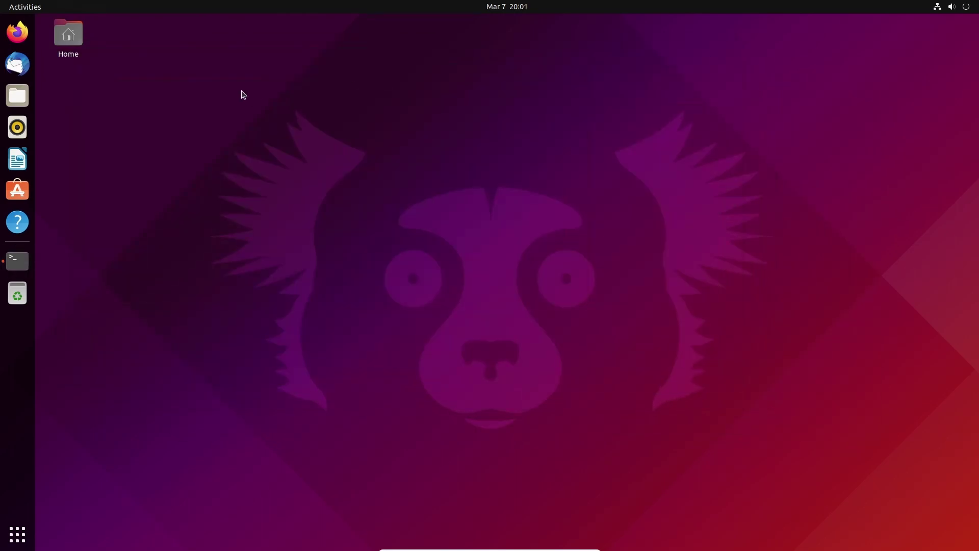
key("super")
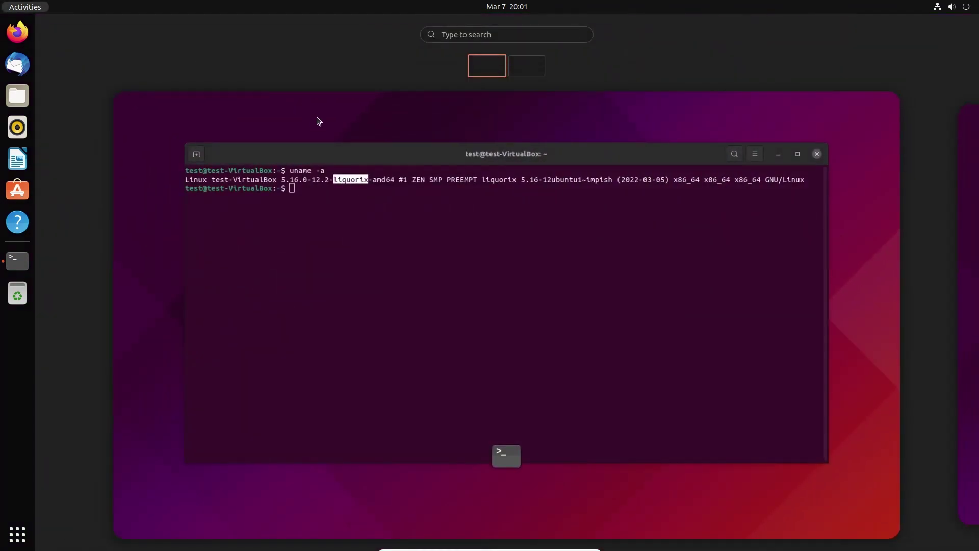
key("super")
key("super")
key("super")
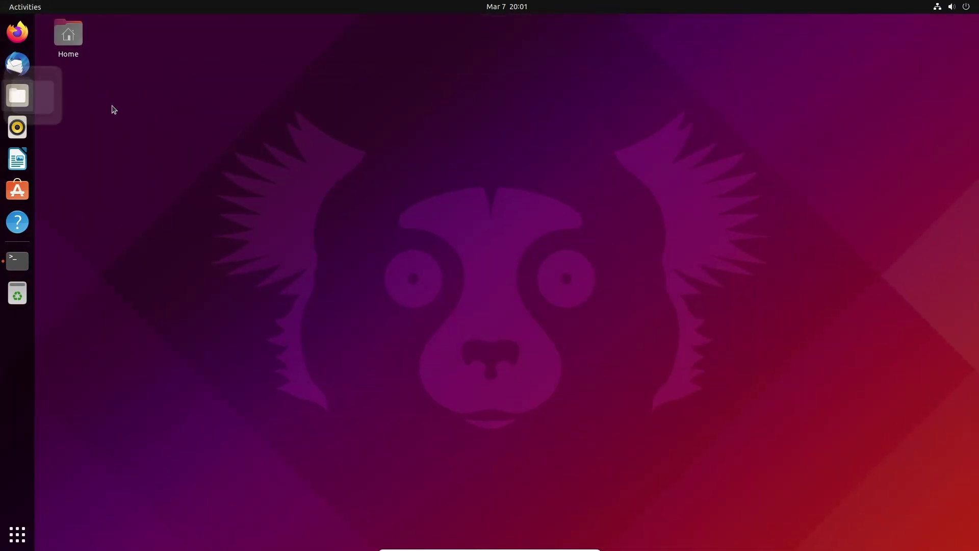